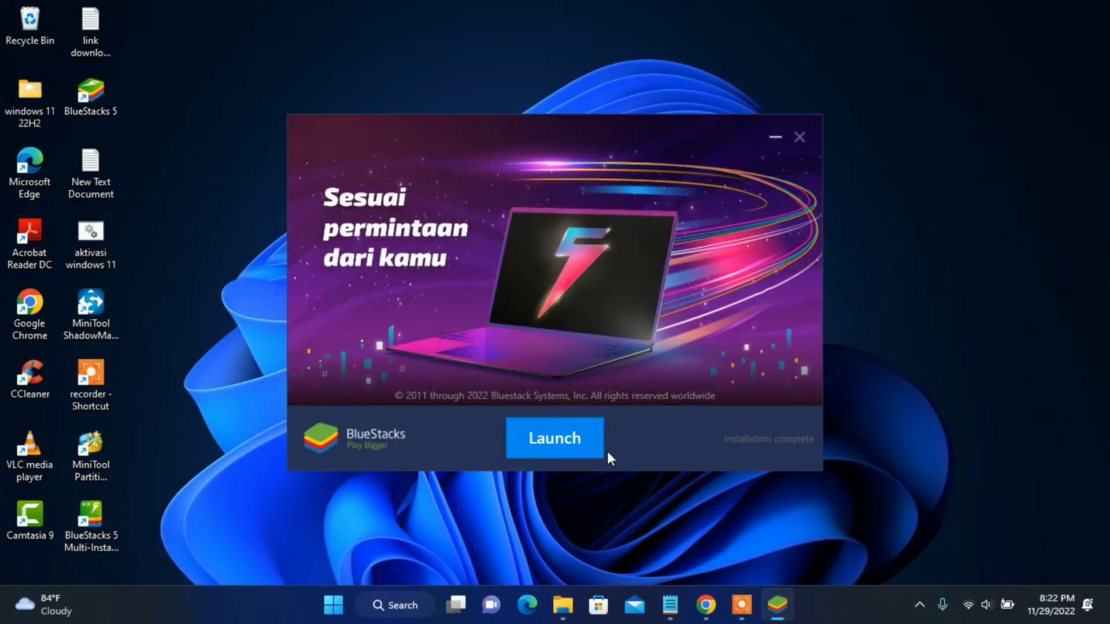
# - Launch BlueStacks from its completed installer
pyautogui.click(542, 448)
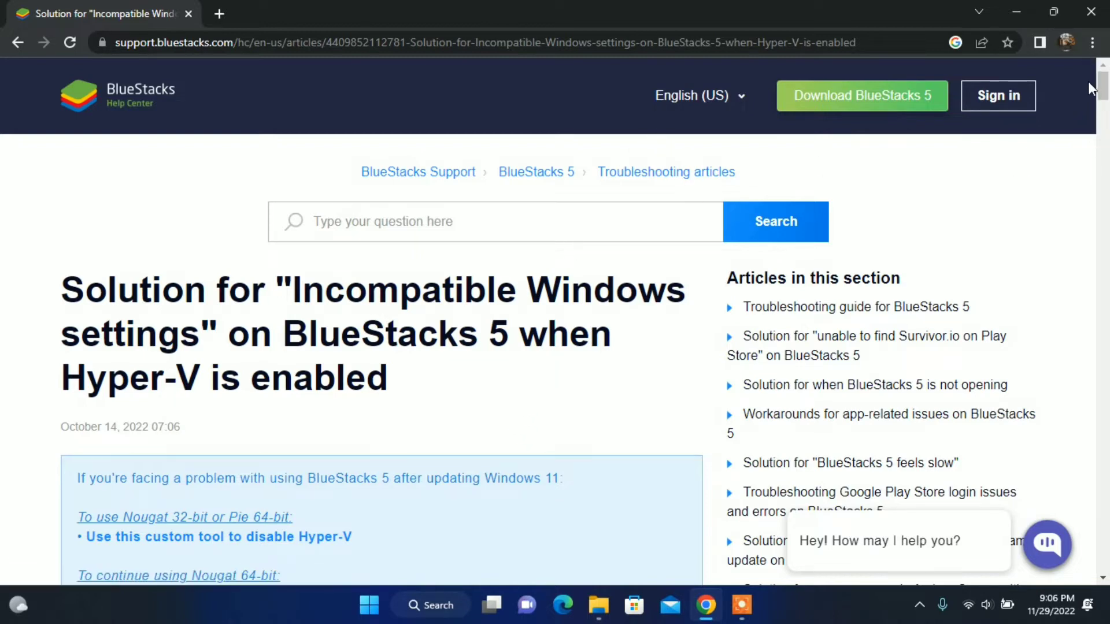
# - Switch the BlueStacks help article on incompatible Windows settings to Bahasa Indonesia
pyautogui.moveTo(1102, 87)
pyautogui.mouseDown()
pyautogui.moveTo(1104, 121)
pyautogui.moveTo(1104, 86)
pyautogui.mouseUp()
pyautogui.click(716, 109)
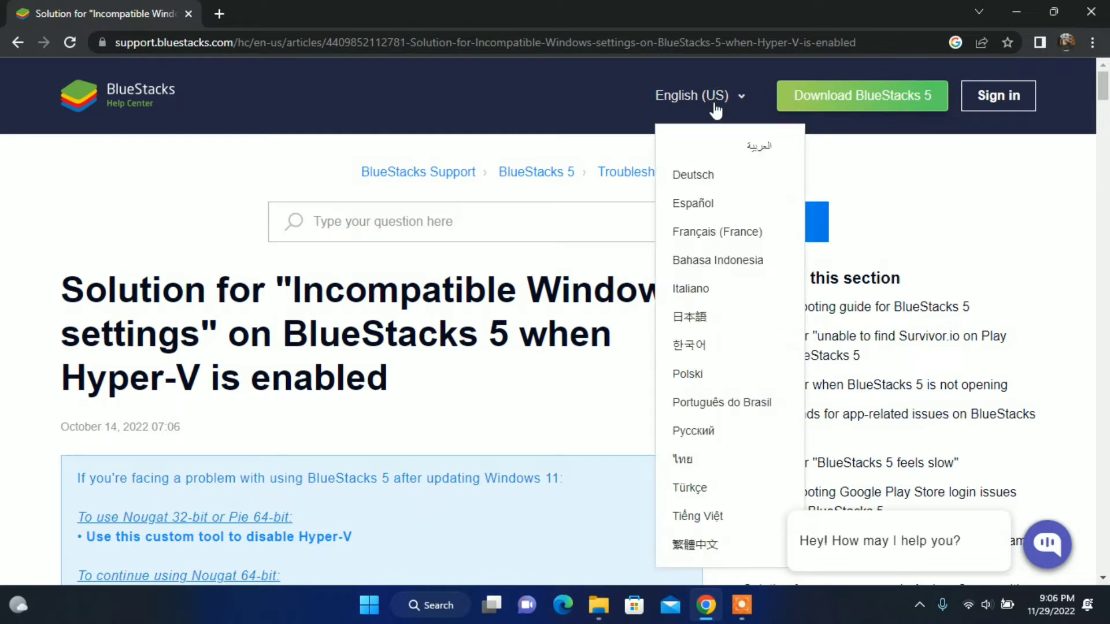
pyautogui.click(728, 263)
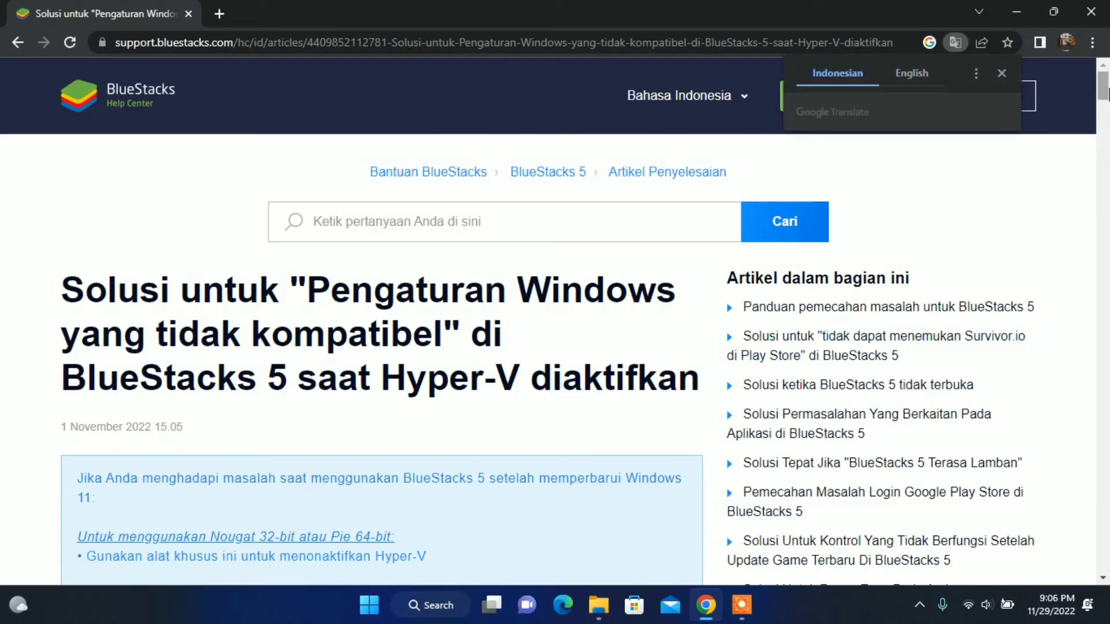
# - Read the article's summary, the Incompatible Windows settings error example and the options for continuing to use BlueStacks 5
pyautogui.scroll(-1, 803, 251)
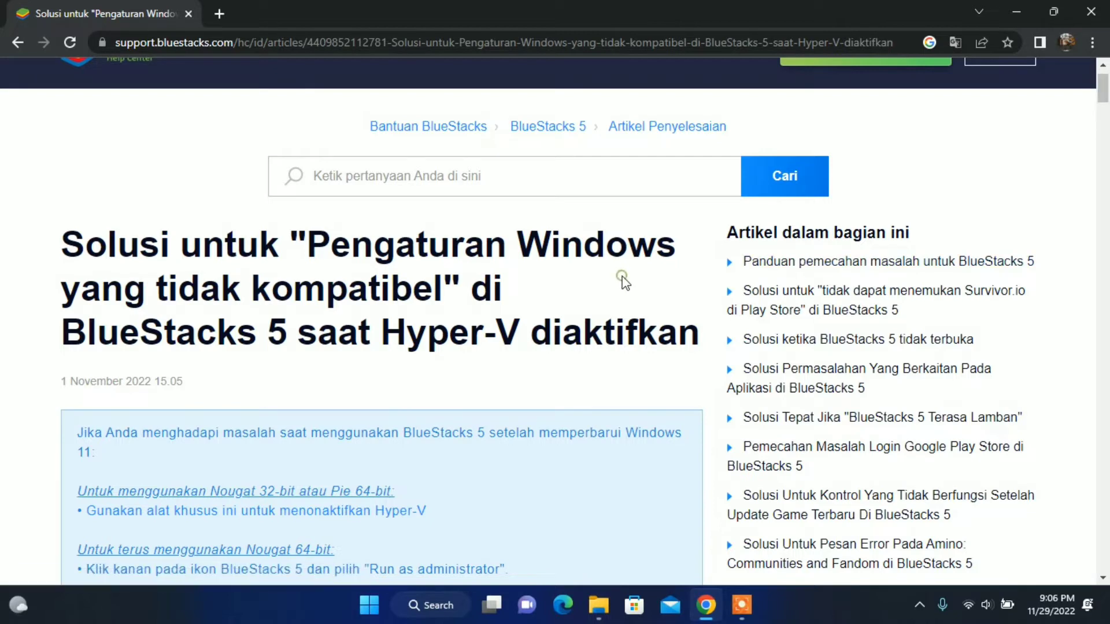
pyautogui.scroll(-5, 623, 278)
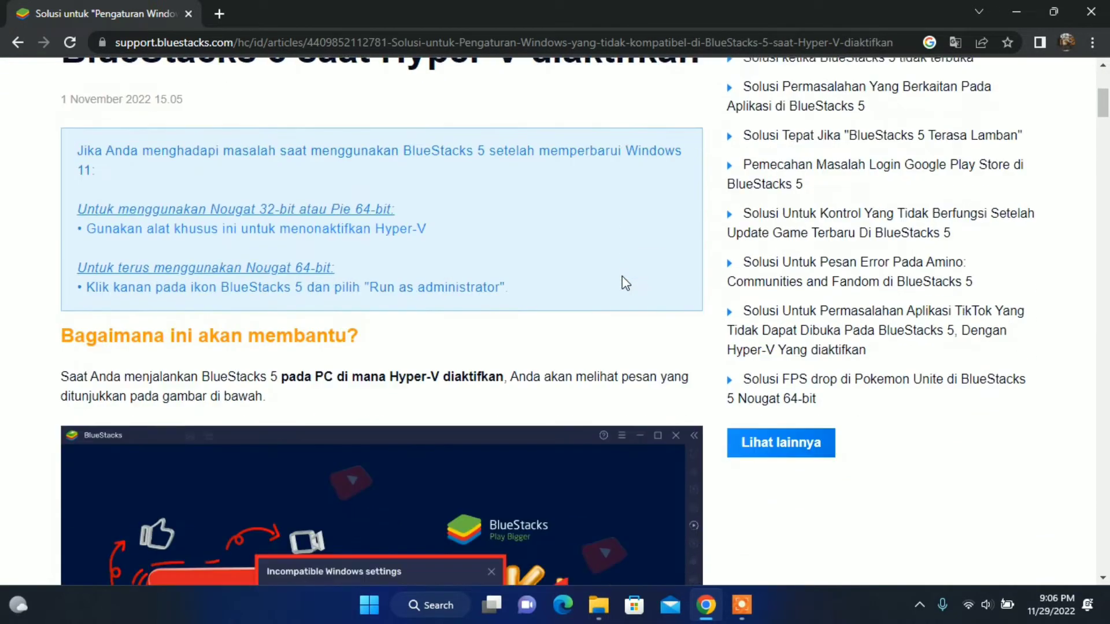
pyautogui.scroll(-3, 623, 278)
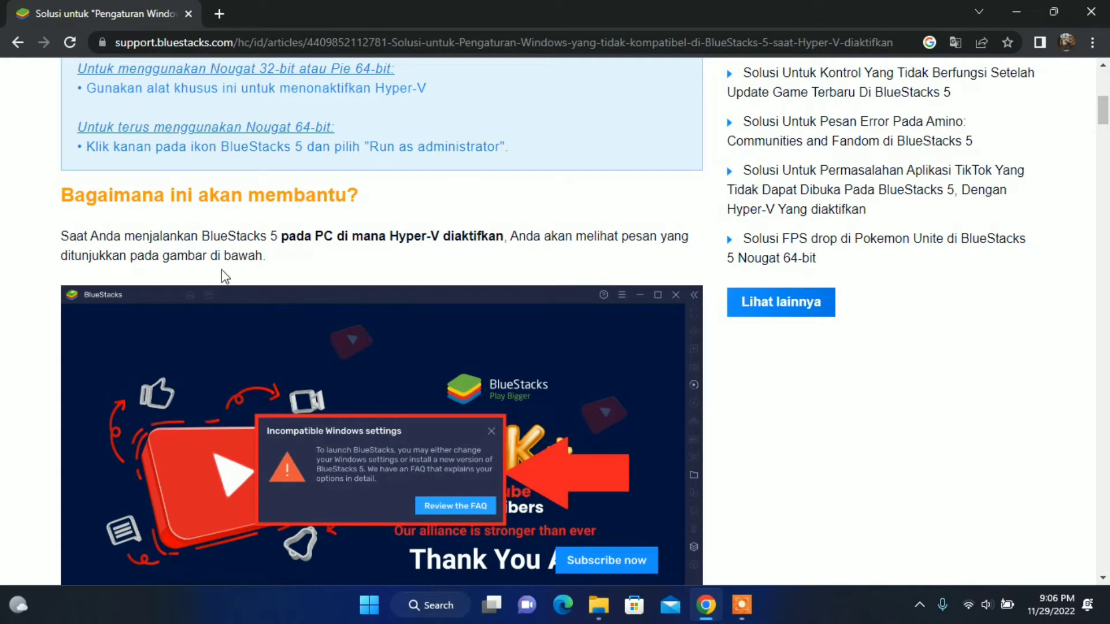
pyautogui.scroll(-1, 224, 277)
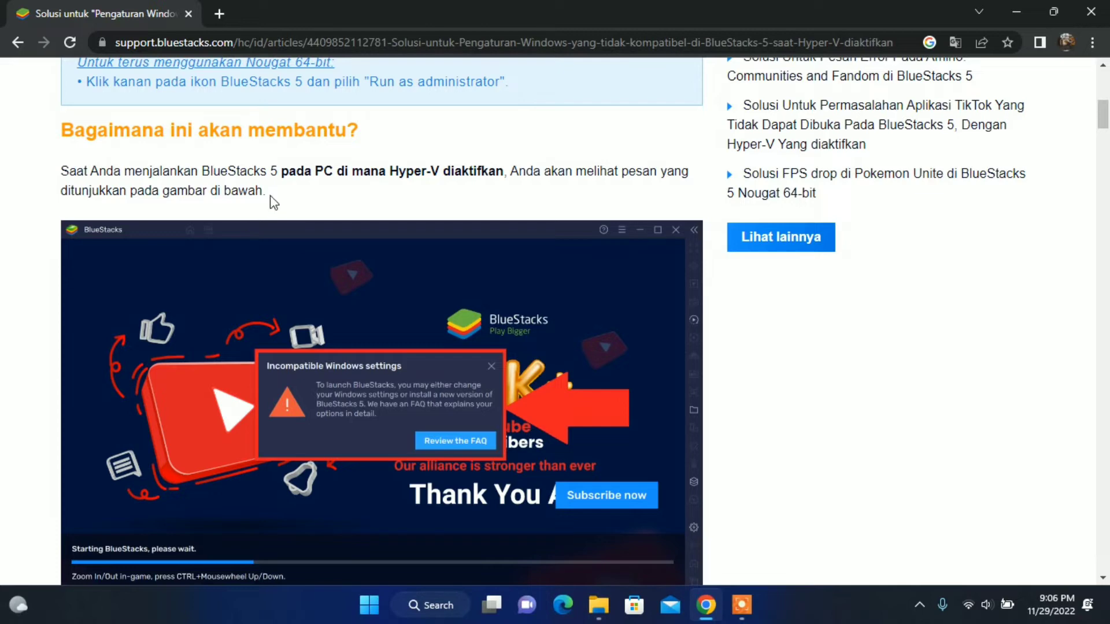
pyautogui.scroll(-1, 394, 410)
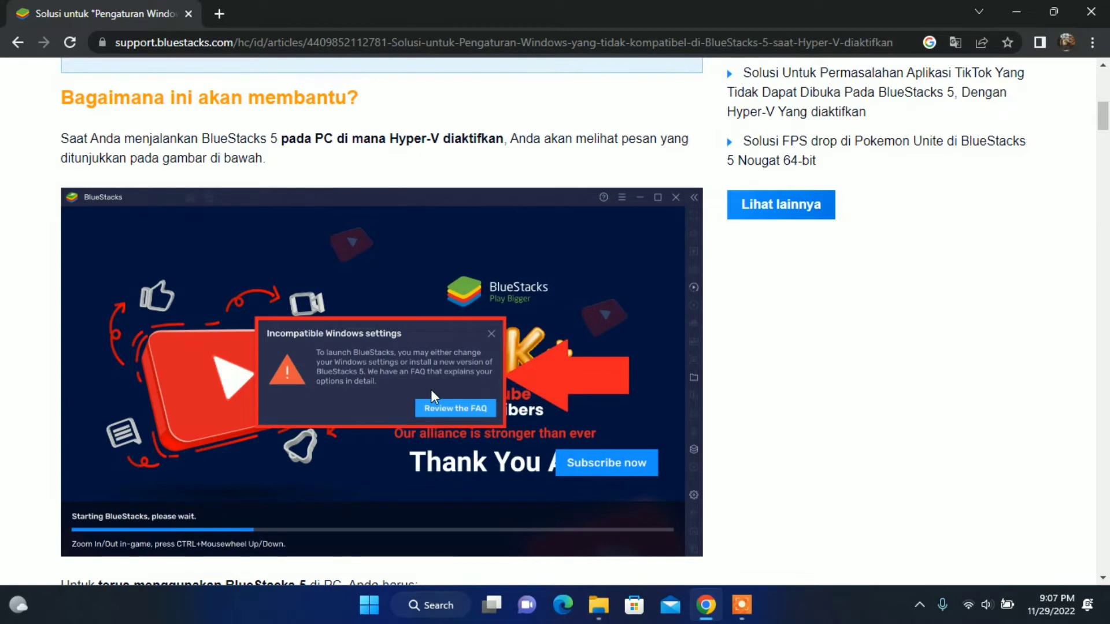
pyautogui.scroll(-7, 431, 397)
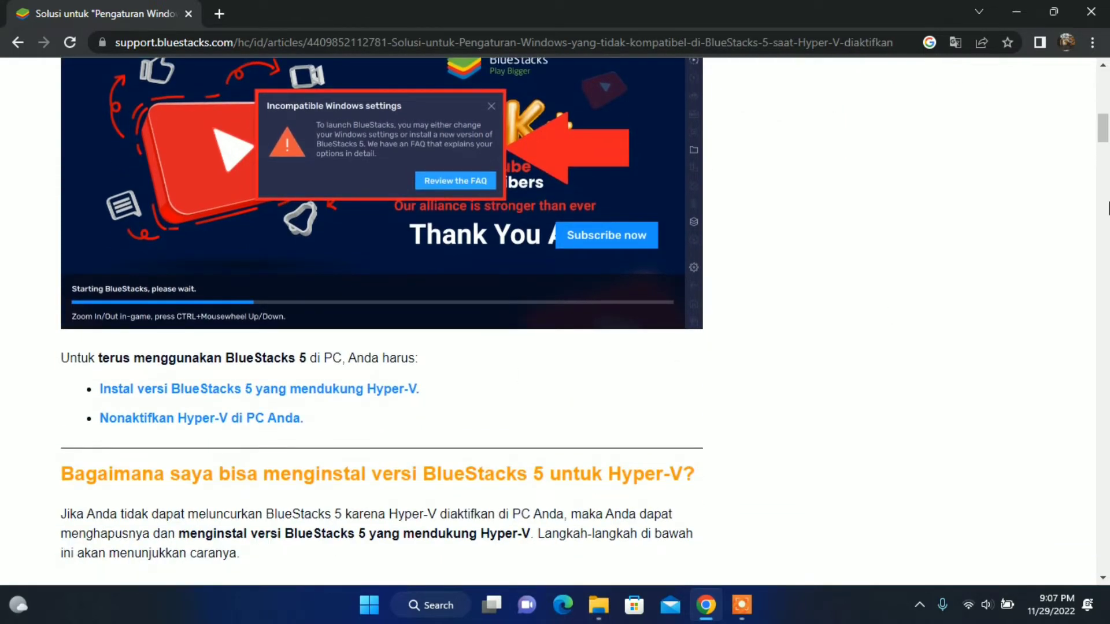
pyautogui.moveTo(1102, 139); pyautogui.dragTo(1106, 99)
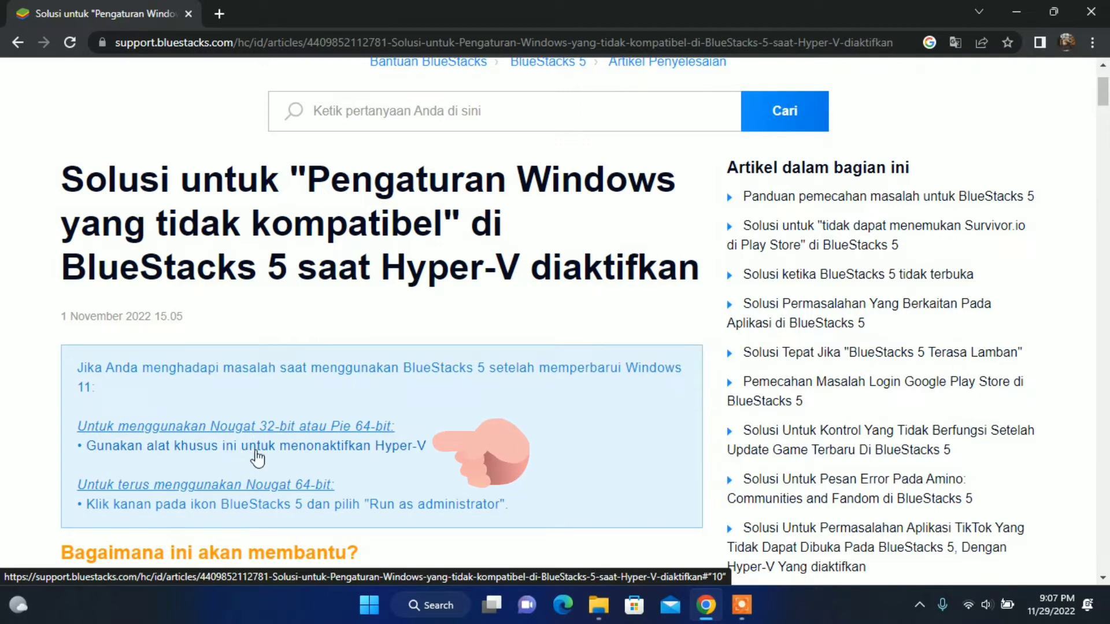
# - Download the custom .exe tool for disabling Hyper-V from the article and run HD-DisableHyperV_native_v2 from the Downloads folder
pyautogui.click(257, 457)
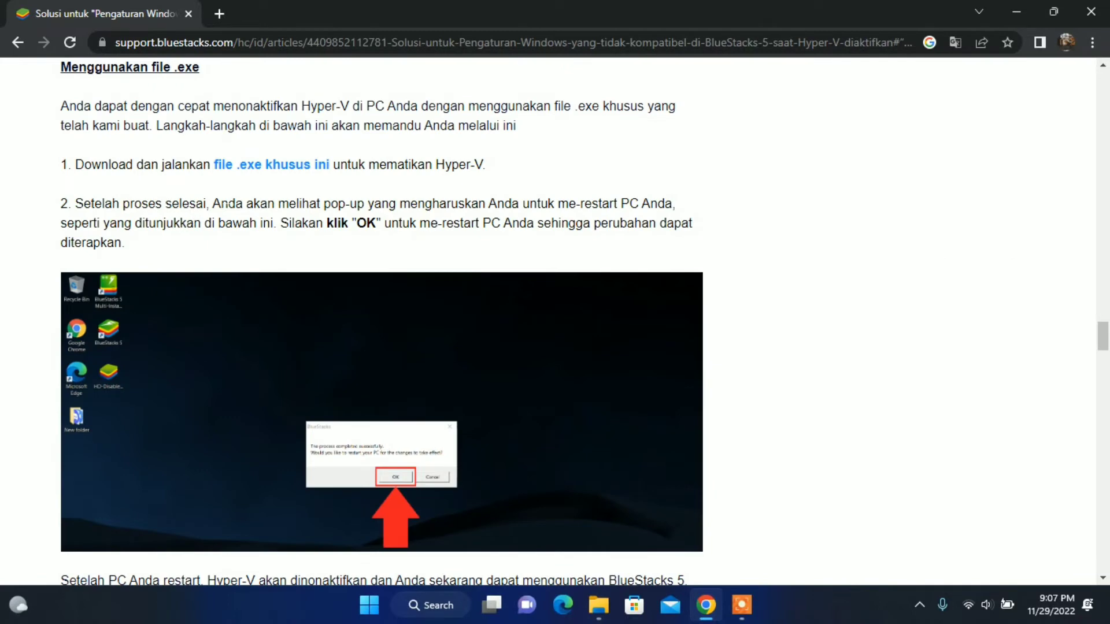
pyautogui.click(269, 169)
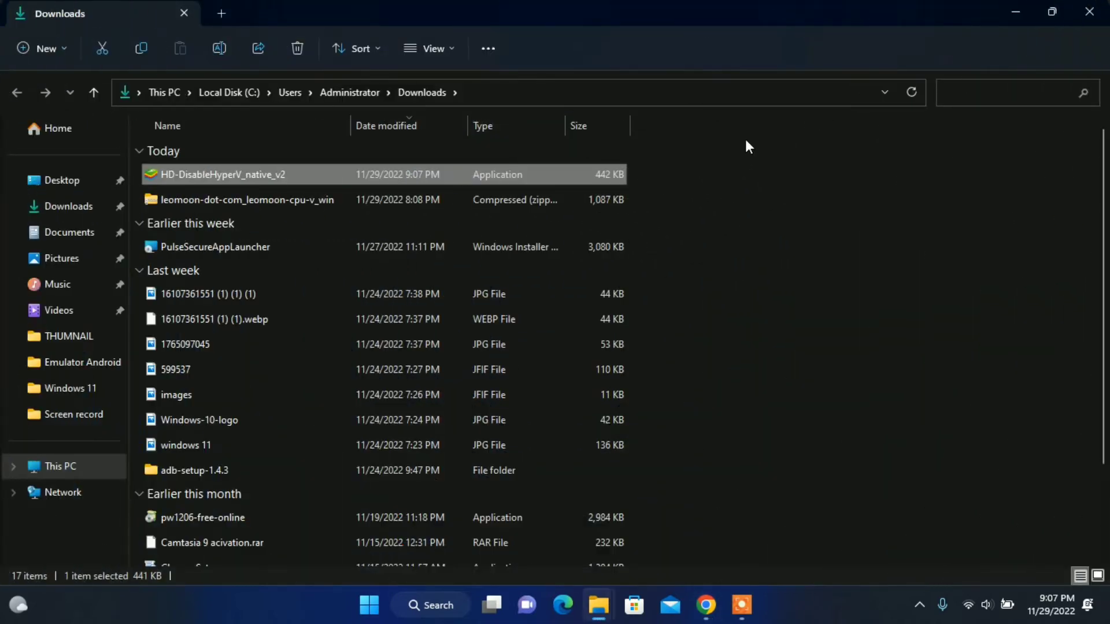
pyautogui.doubleClick(290, 178)
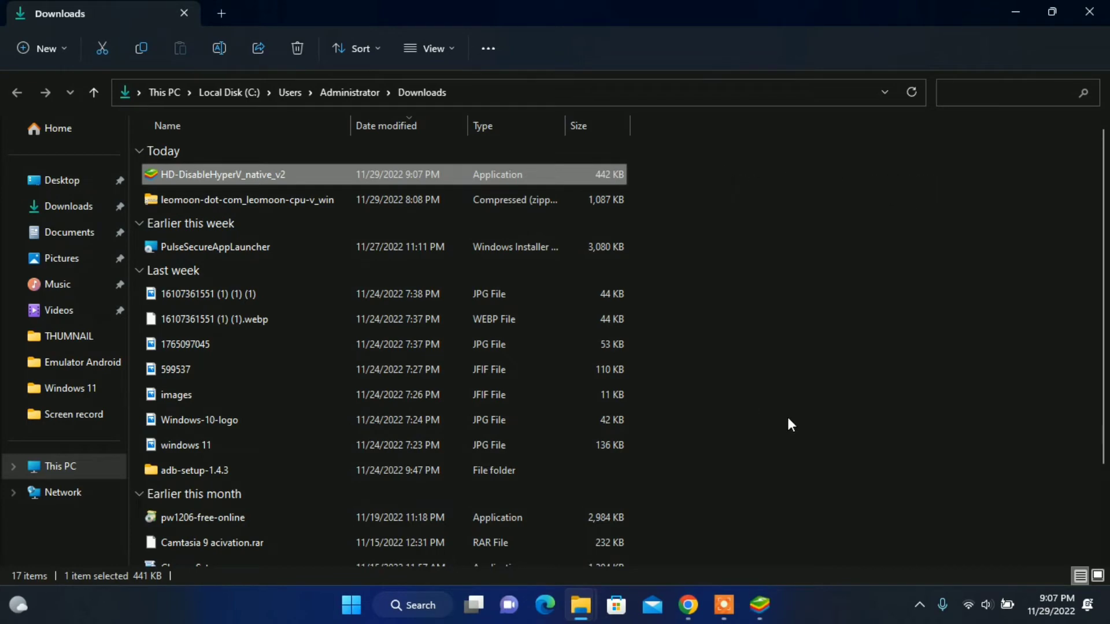
# - Run BlueStacks 5 from the desktop as administrator
pyautogui.press('super+d')
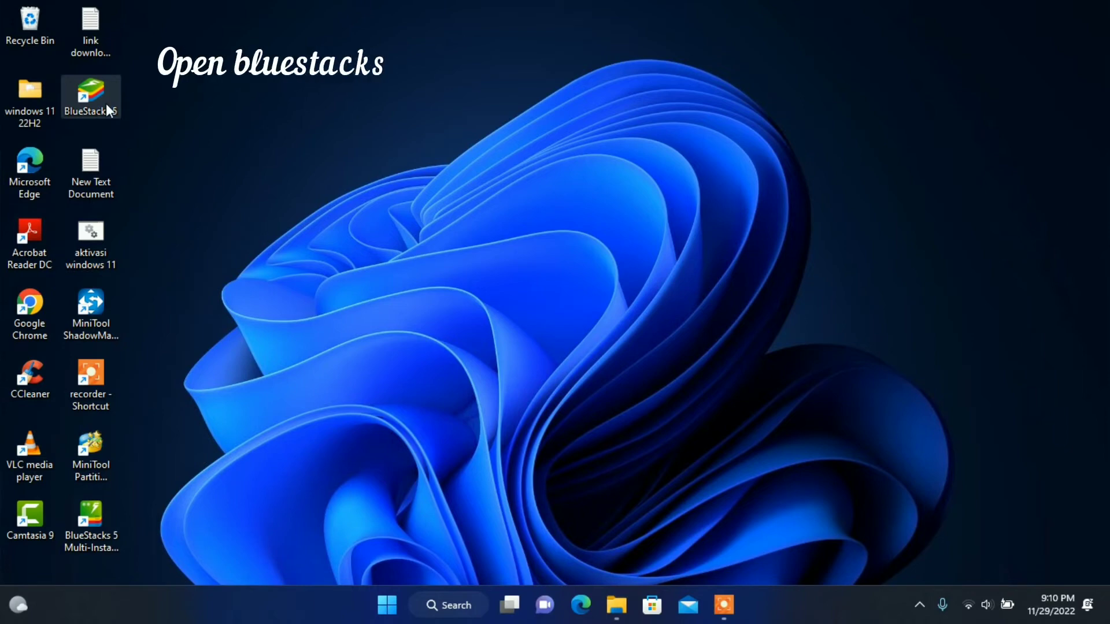
pyautogui.rightClick(106, 107)
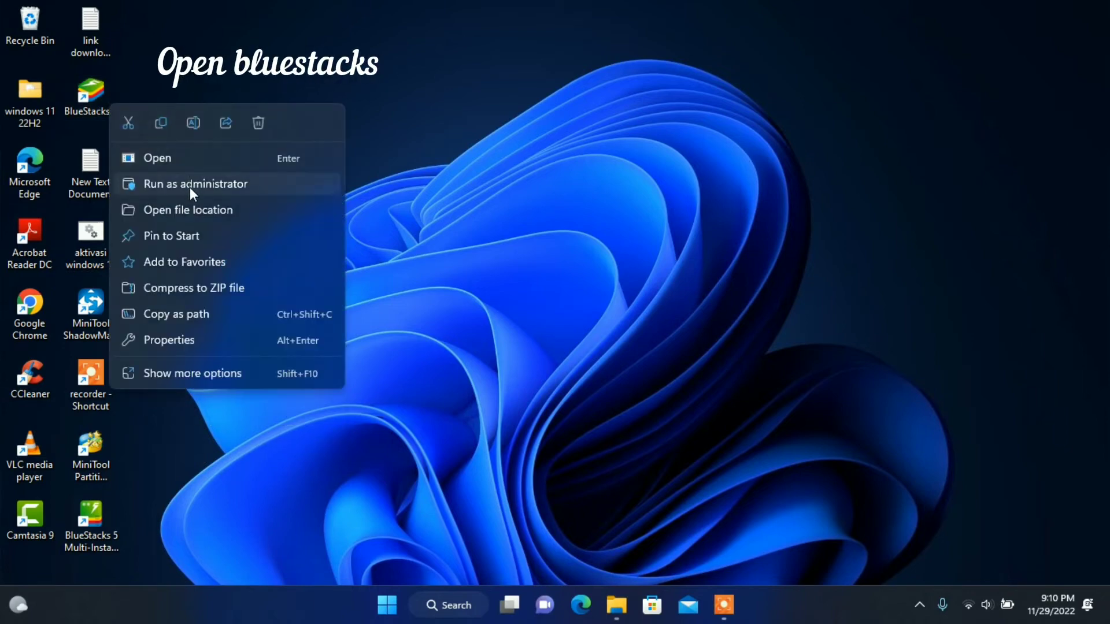
pyautogui.click(199, 184)
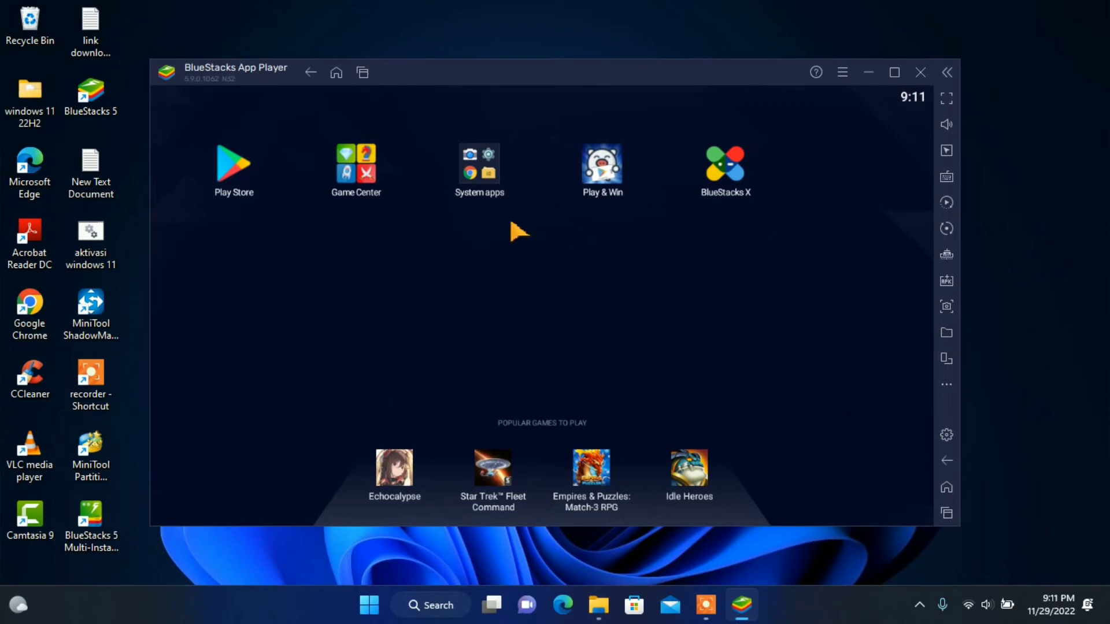
# - Open the Play Store in BlueStacks and start signing in to Google Play
pyautogui.click(232, 173)
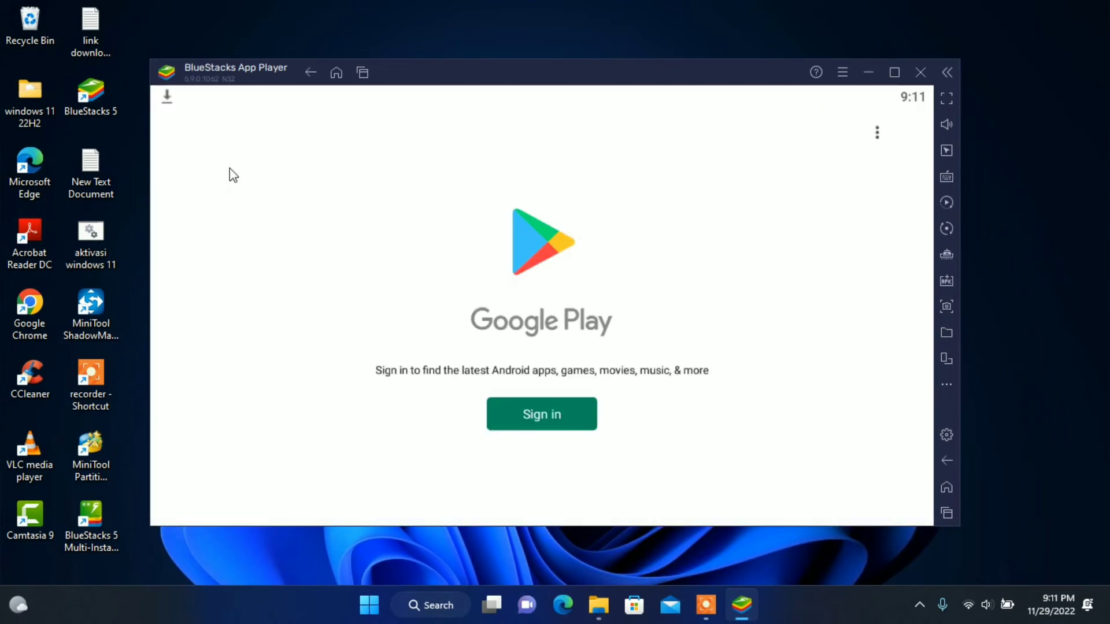
pyautogui.click(560, 415)
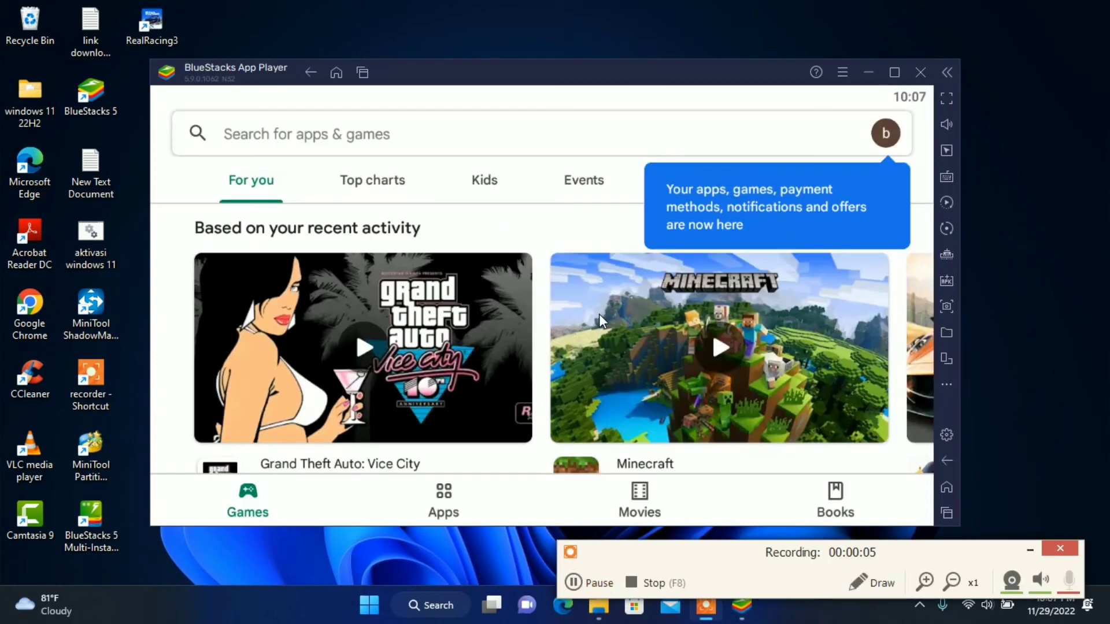
# - Browse the Play Store's recommended games and its top charts
pyautogui.click(831, 150)
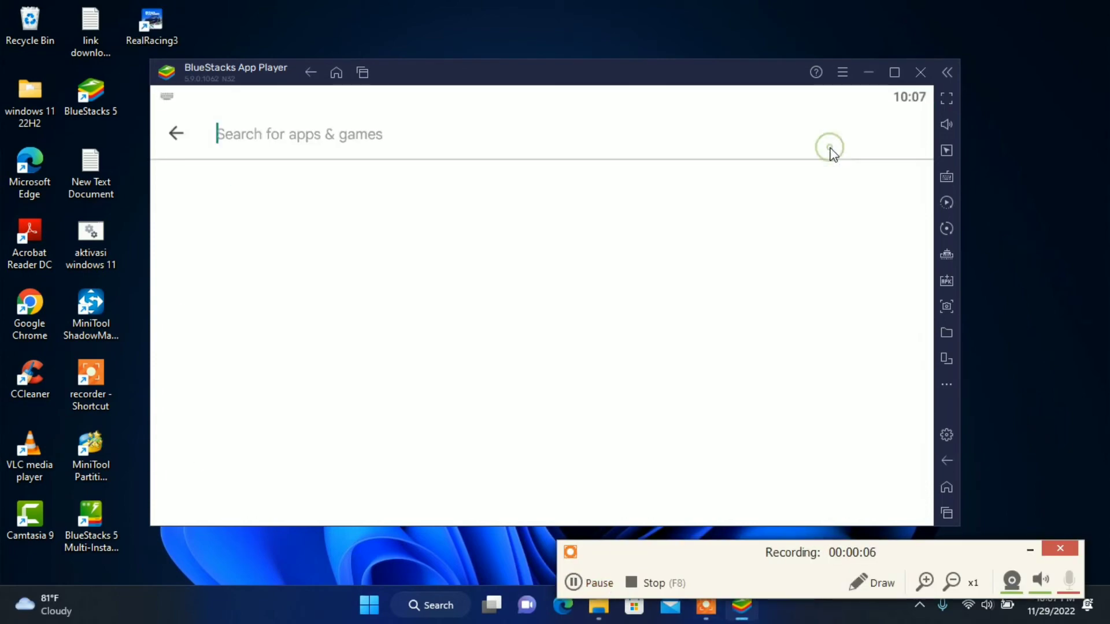
pyautogui.click(178, 134)
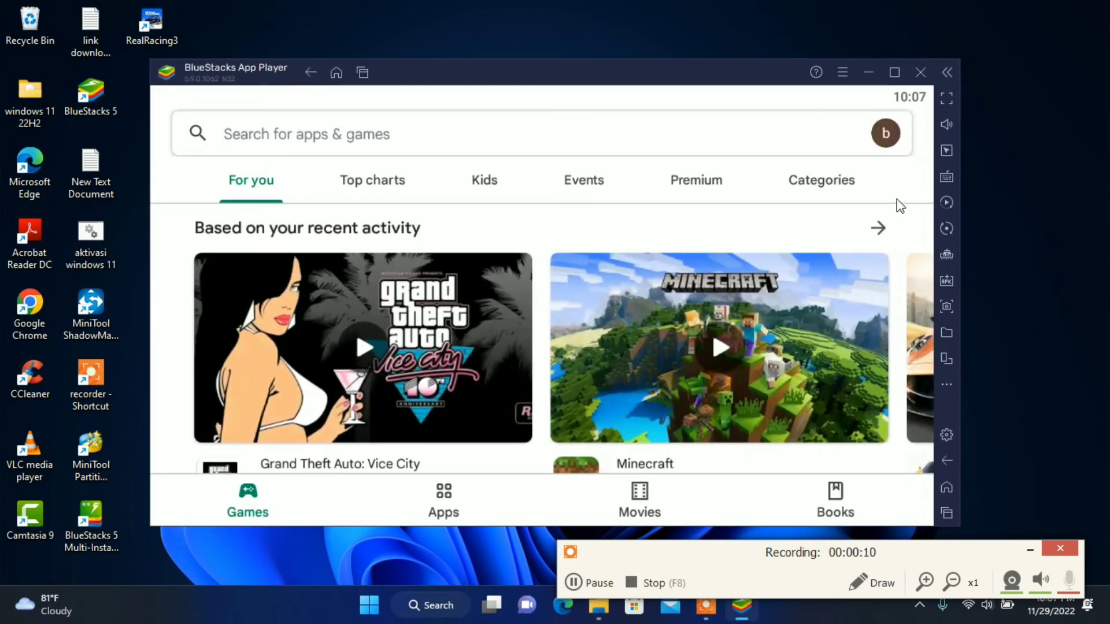
pyautogui.moveTo(823, 324); pyautogui.dragTo(824, 224)
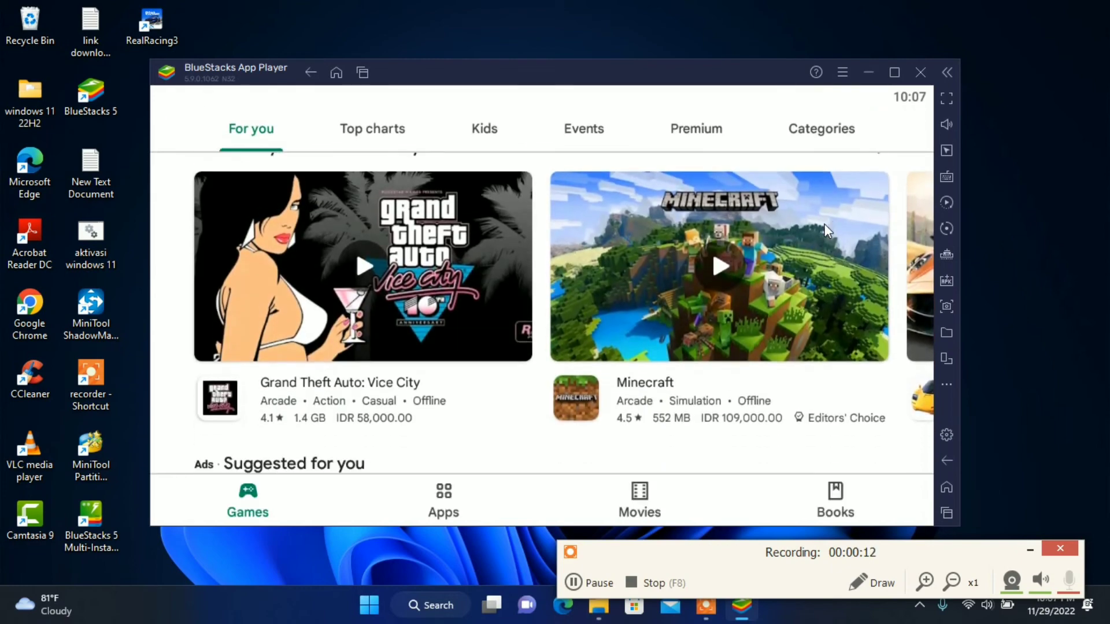
pyautogui.scroll(-5, 797, 345)
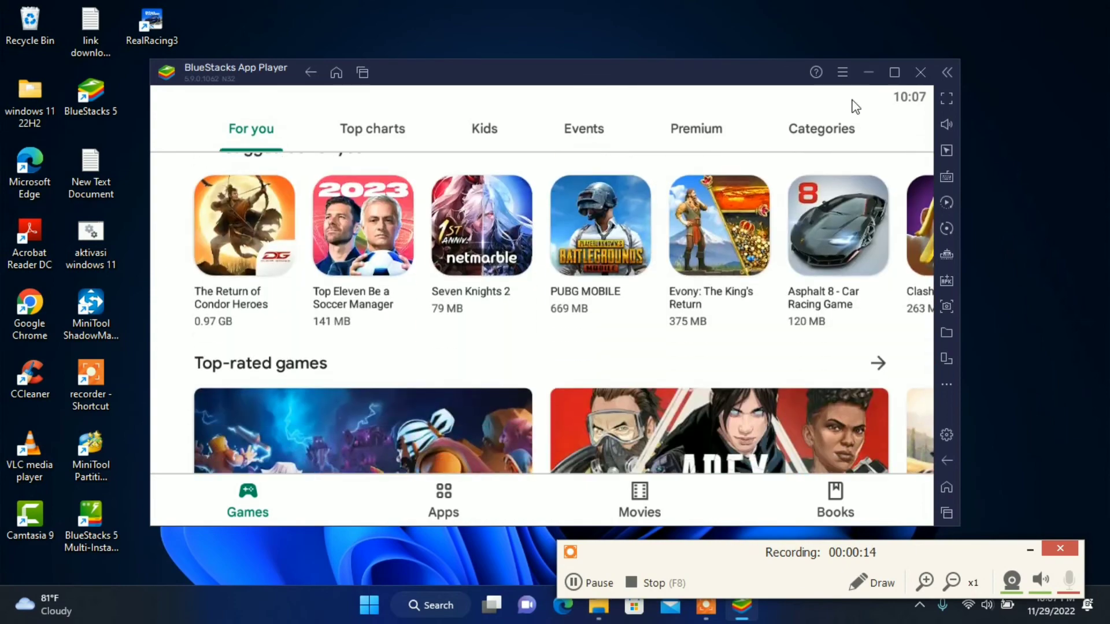
pyautogui.moveTo(775, 329); pyautogui.dragTo(805, 184)
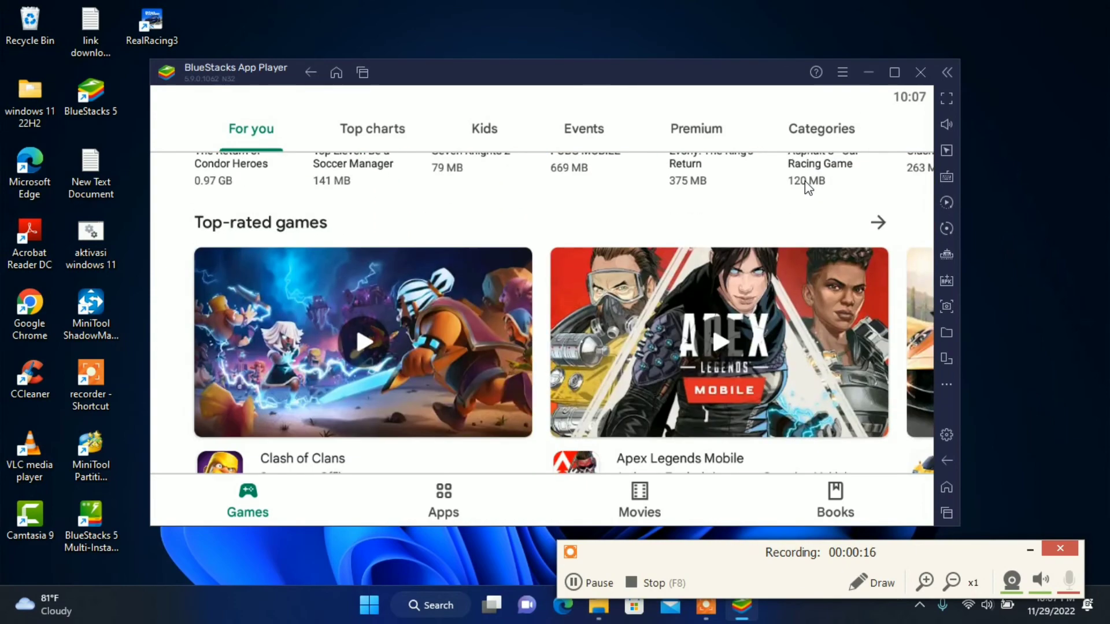
pyautogui.moveTo(682, 422); pyautogui.dragTo(731, 286)
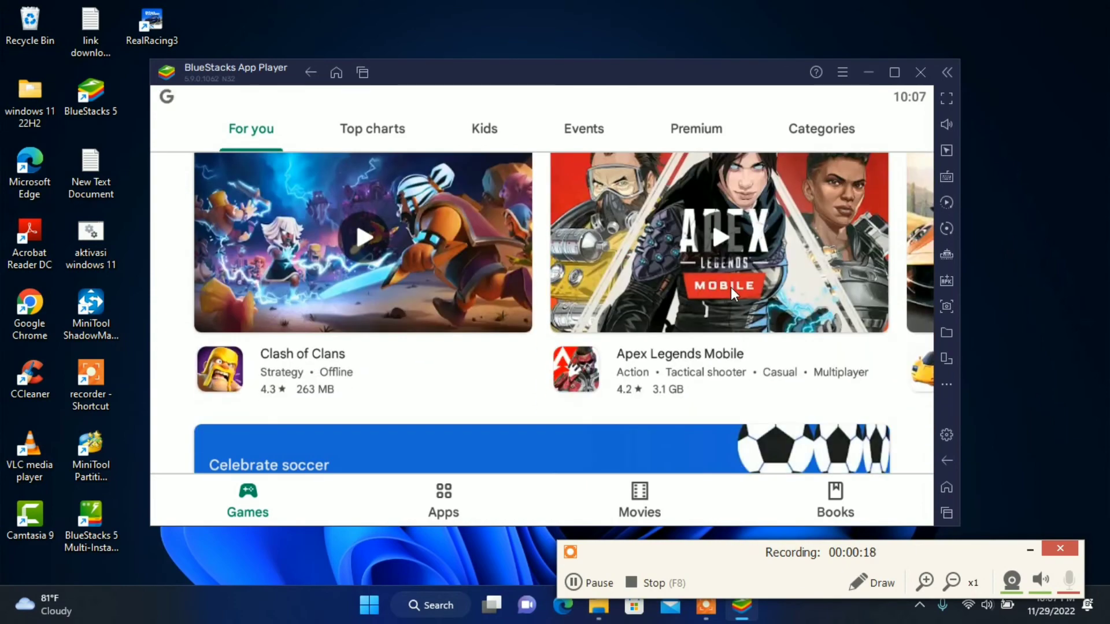
pyautogui.click(400, 131)
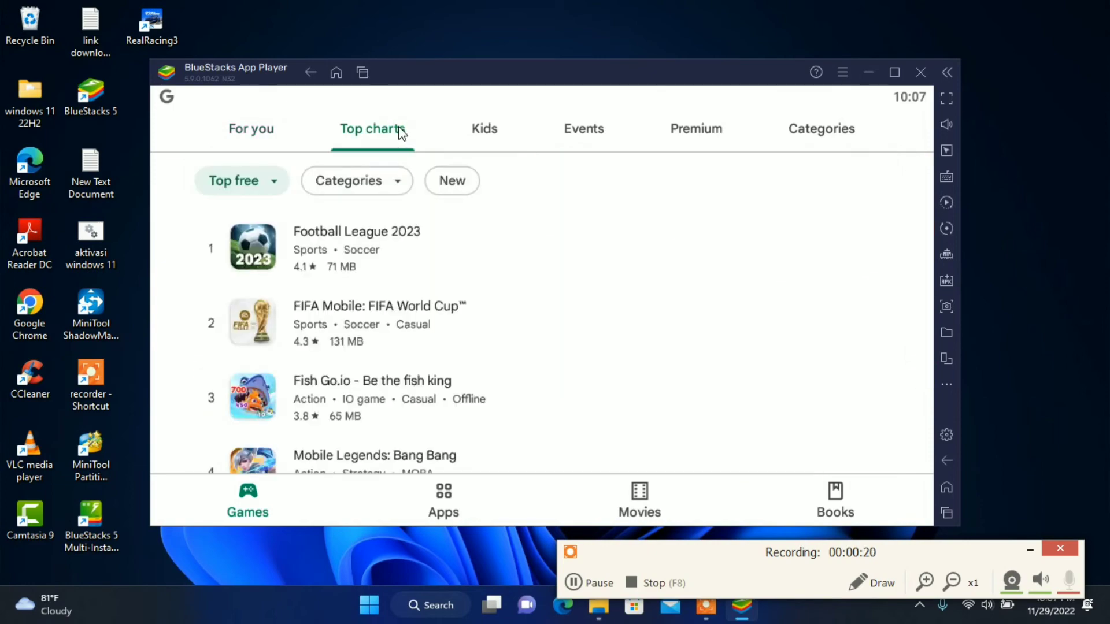
pyautogui.click(267, 137)
pyautogui.scroll(3, 542, 414)
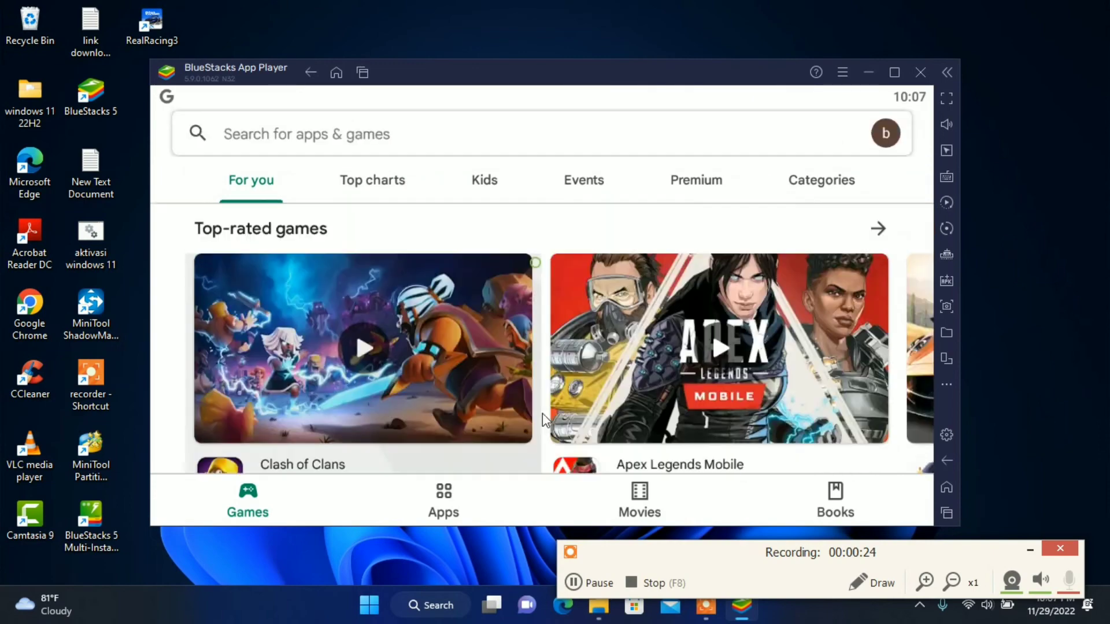
pyautogui.moveTo(619, 268); pyautogui.dragTo(596, 559)
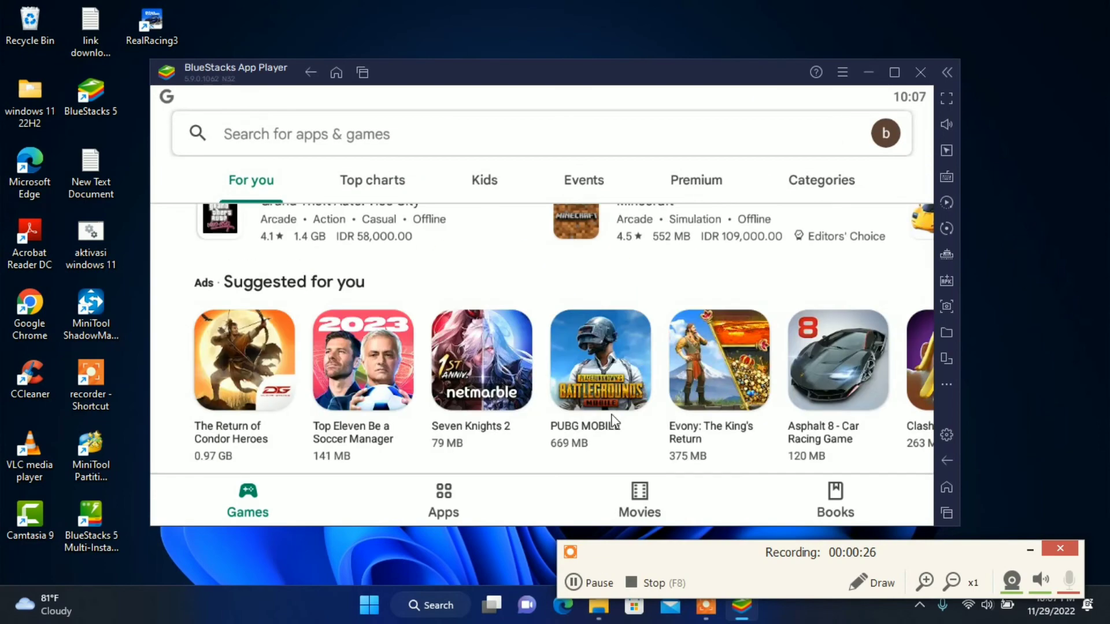
pyautogui.moveTo(660, 296); pyautogui.dragTo(656, 376)
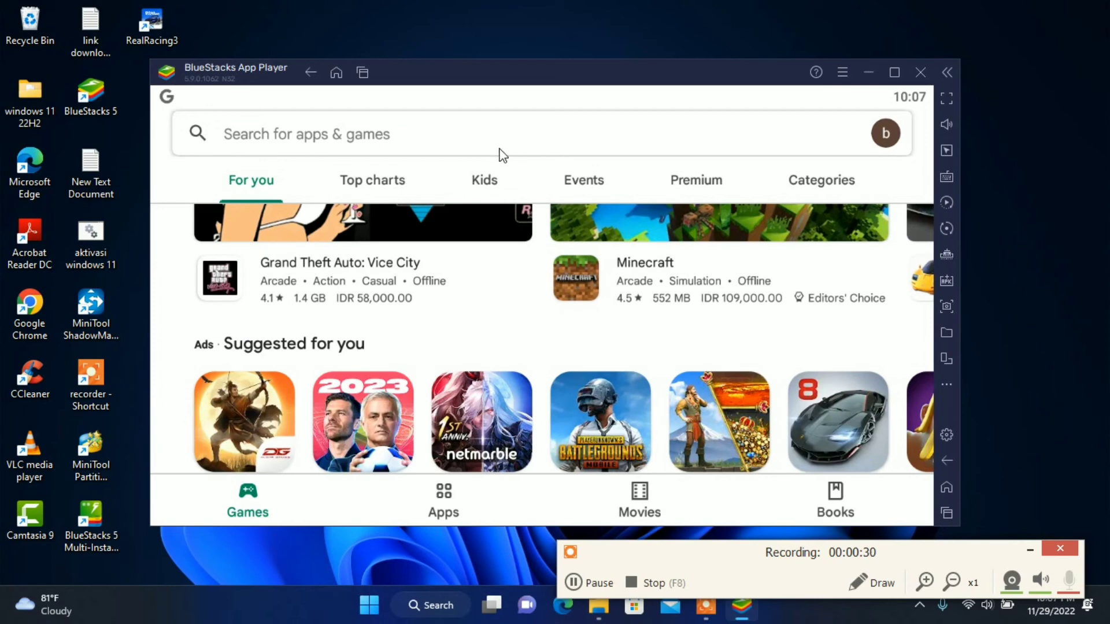
pyautogui.moveTo(486, 356); pyautogui.dragTo(470, 495)
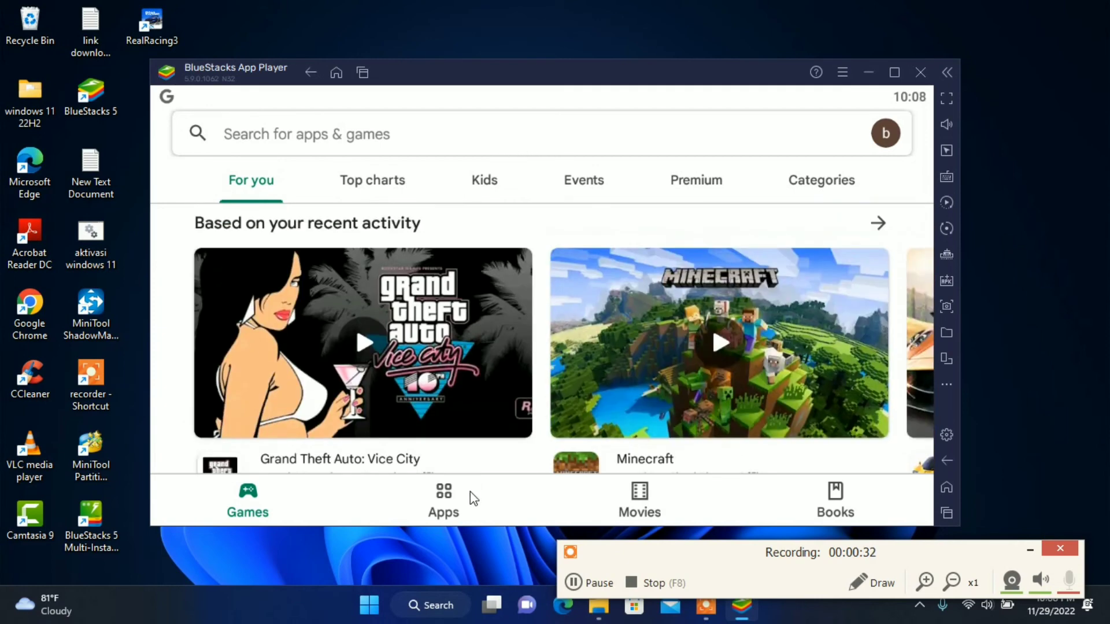